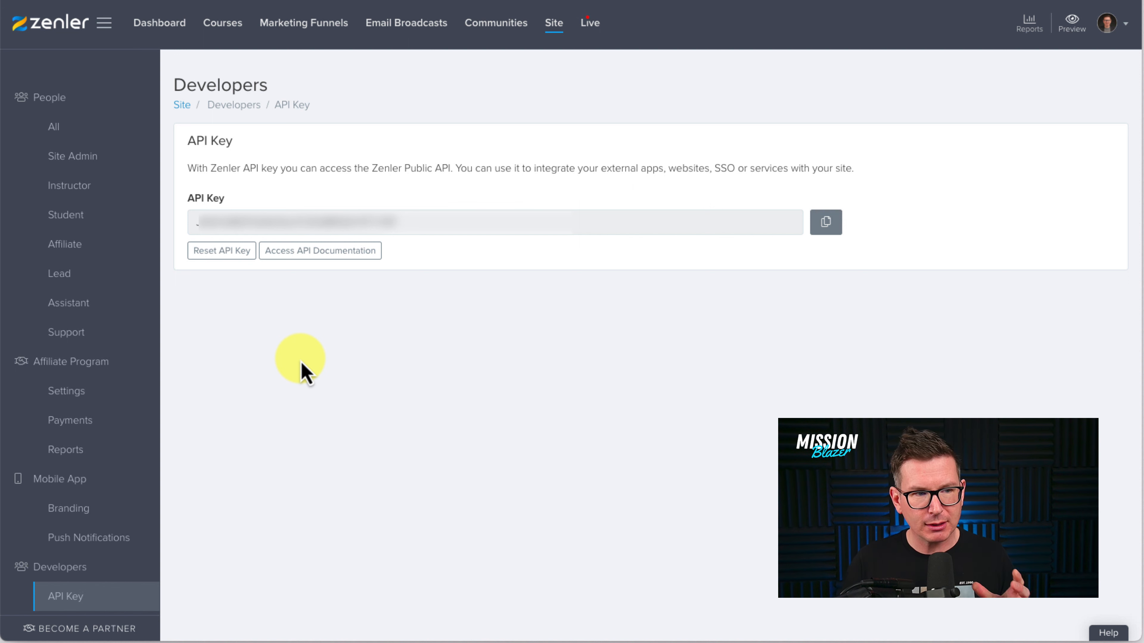
- Copy the site's API key and start a new Zenler connection in SureTriggers
left_click(824, 225)
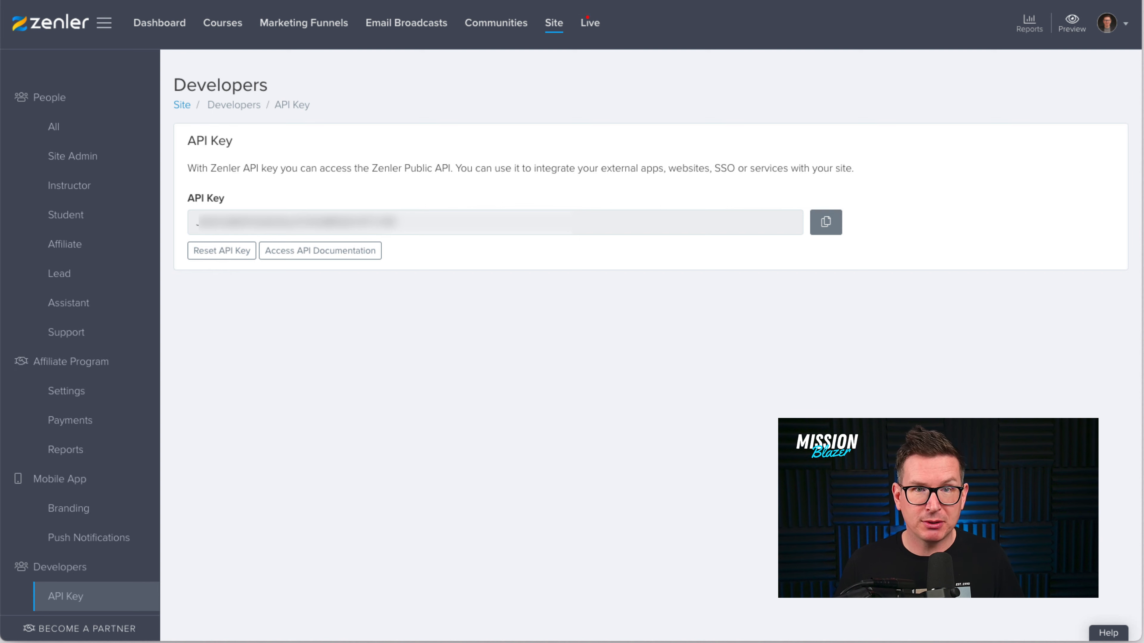
left_click(401, 1)
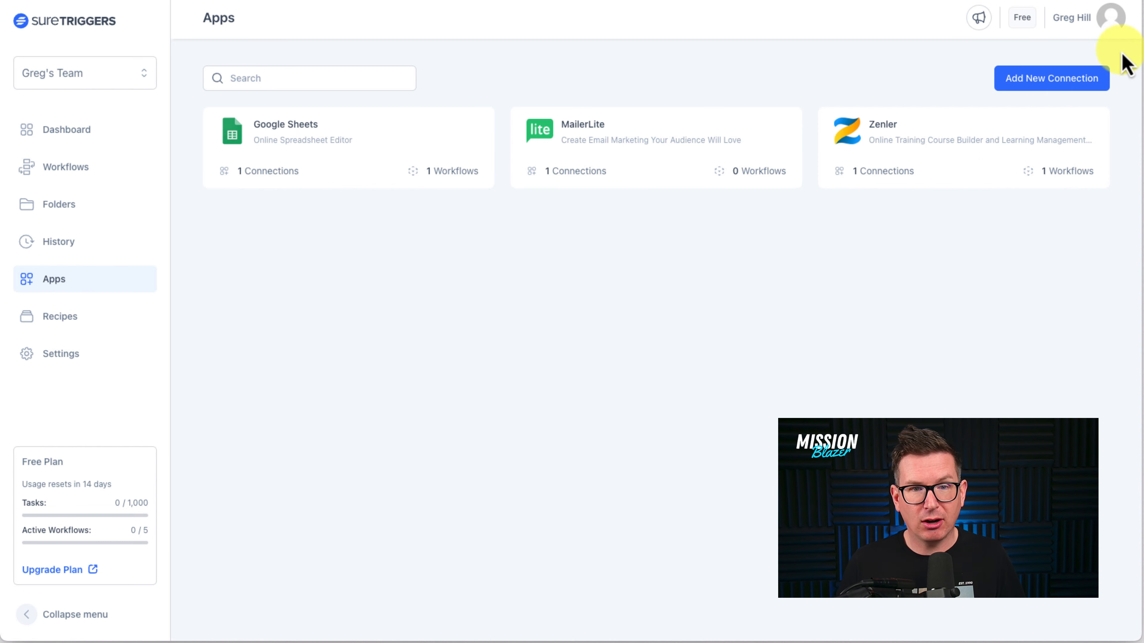
left_click(1065, 92)
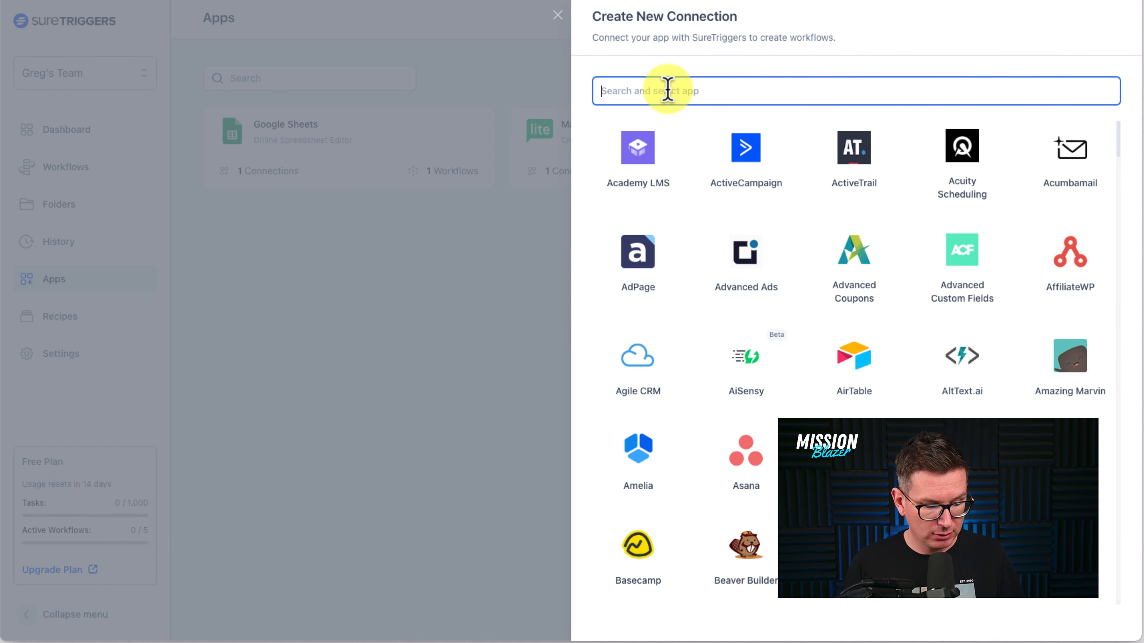
type("zenler")
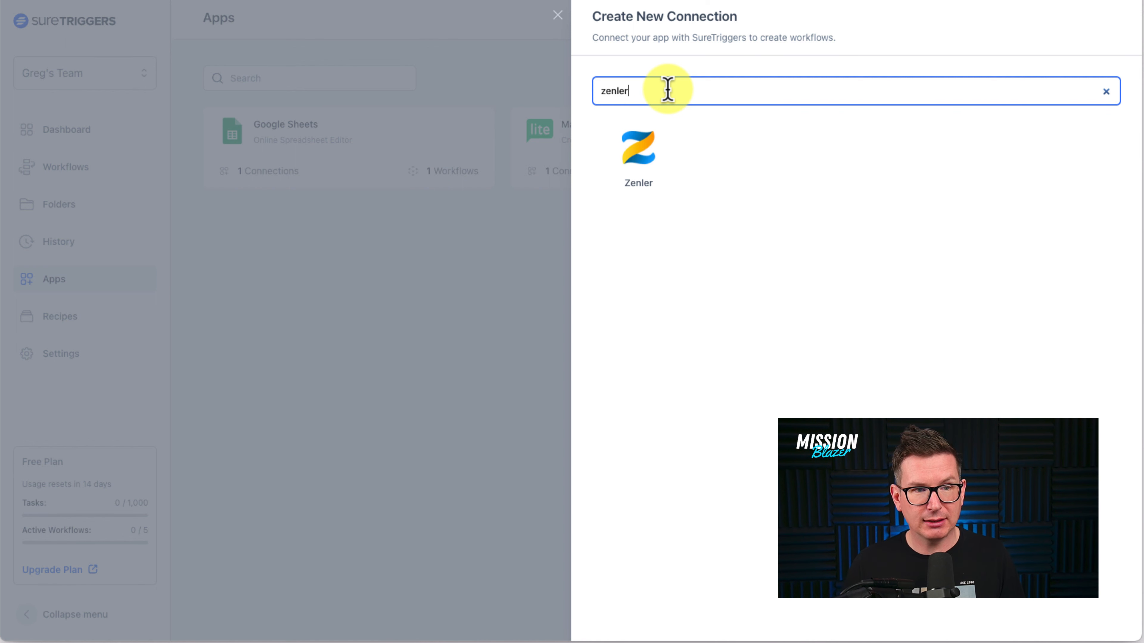
left_click(637, 160)
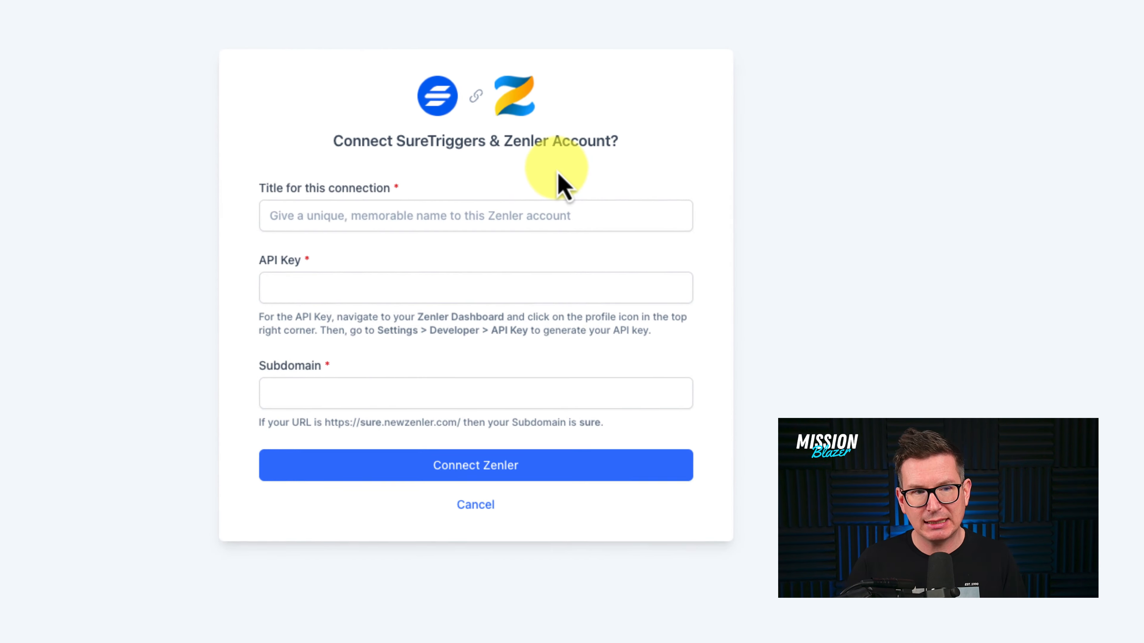
- Title the connection "Zenler Demo" and paste the Zenler API key into its API Key field
left_click(342, 228)
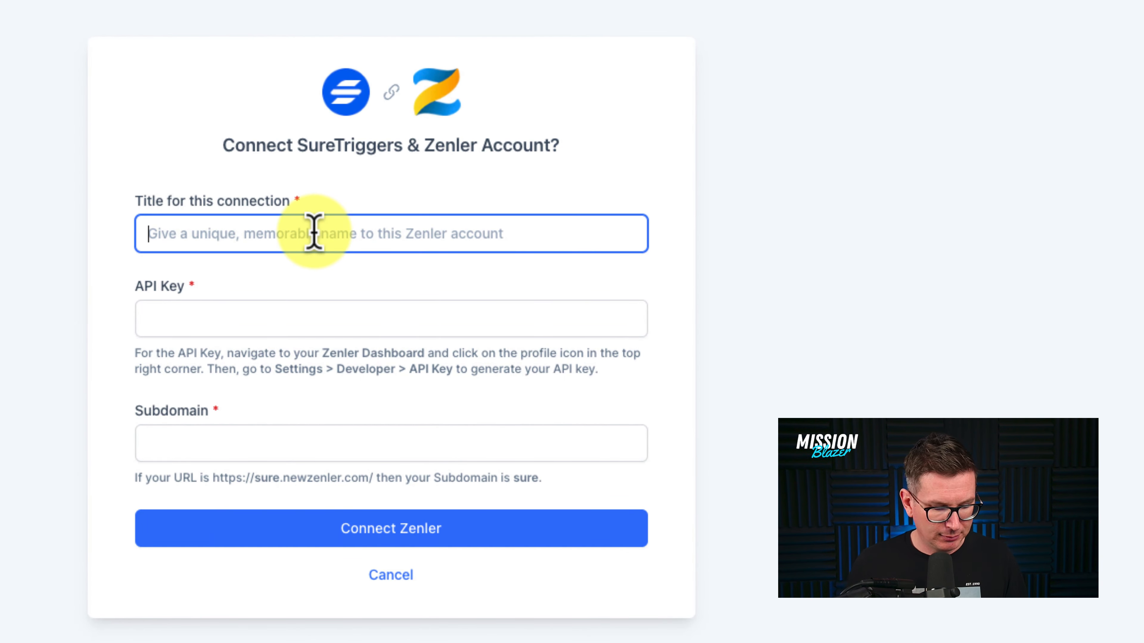
type("Zenler Demo")
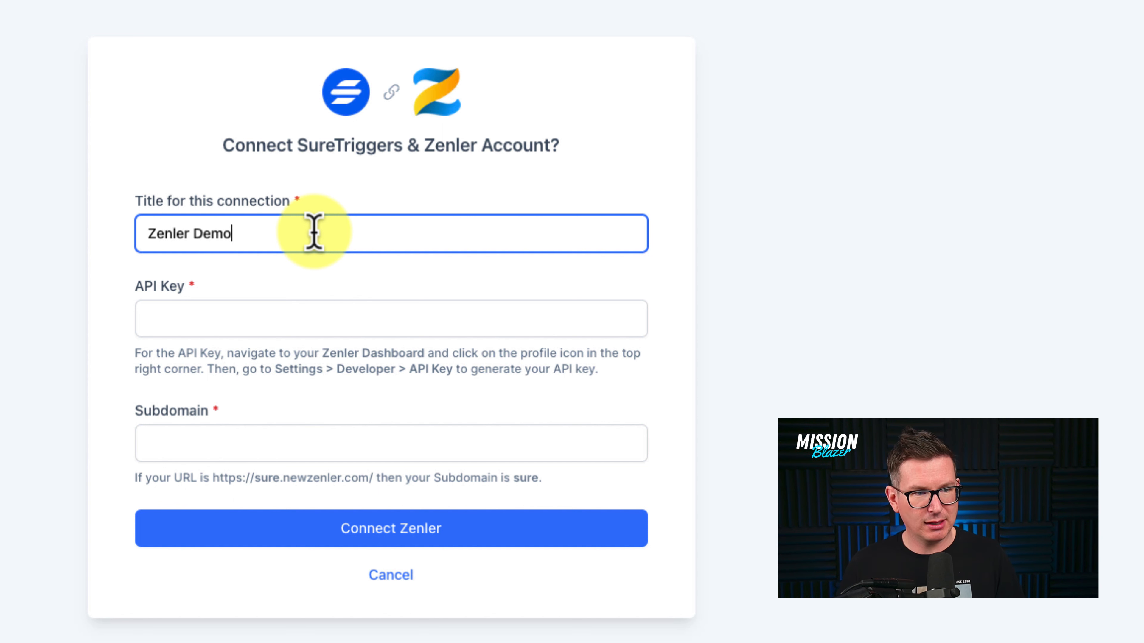
left_click(207, 315)
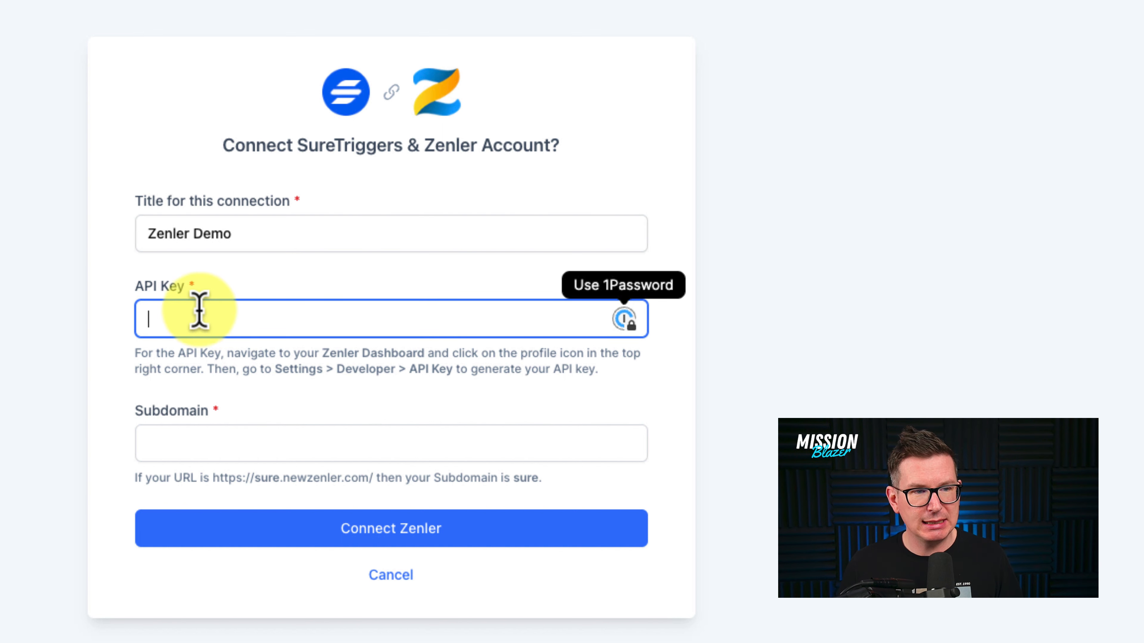
key("ctrl+v")
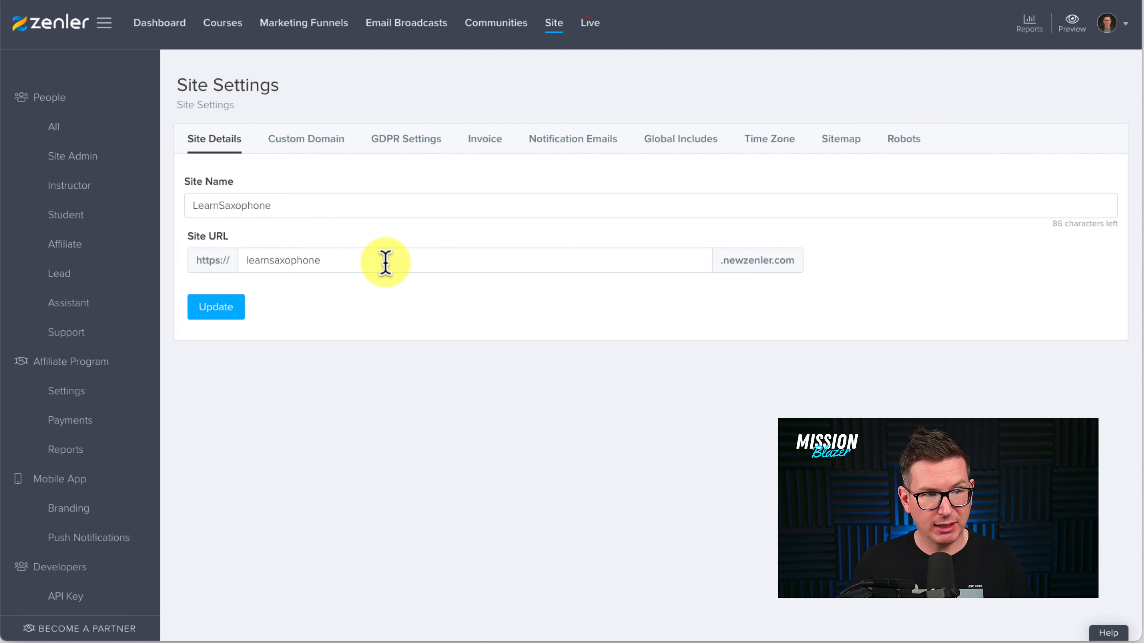
- Compare the subdomain in the Zenler site URL with the one in the custom domain settings
left_click_drag(385, 261, 235, 273)
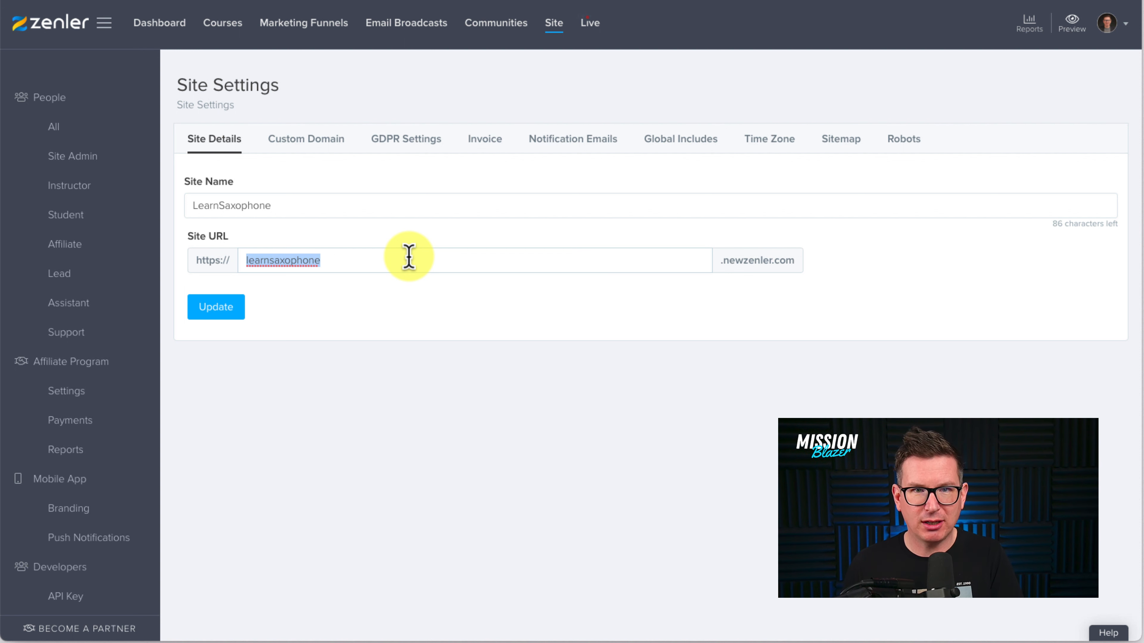
left_click(302, 145)
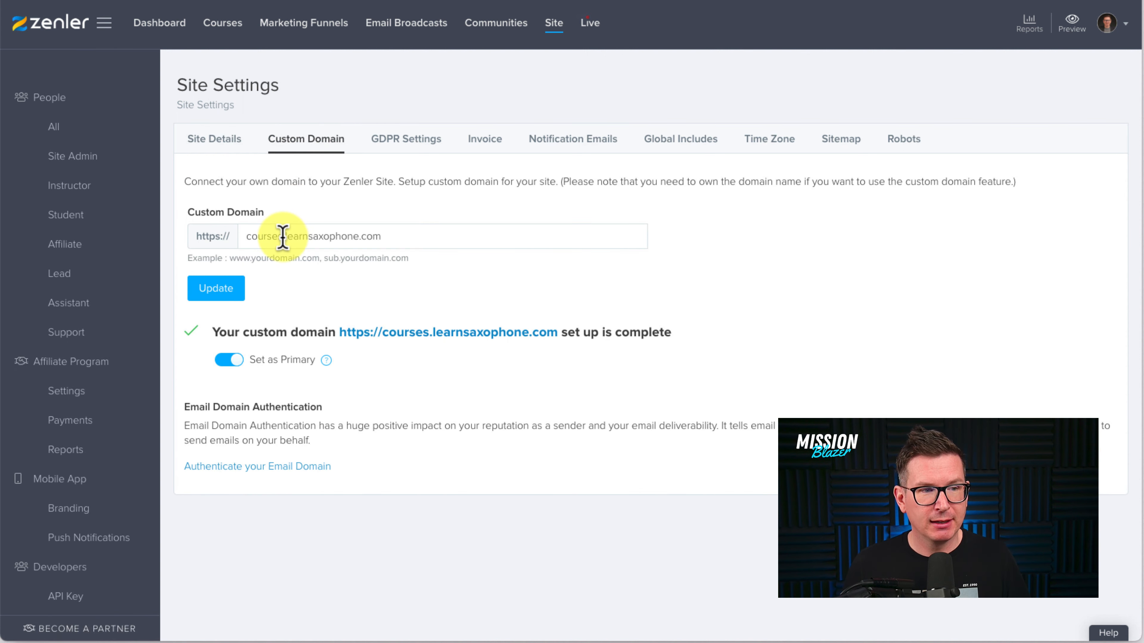
left_click_drag(282, 237, 242, 239)
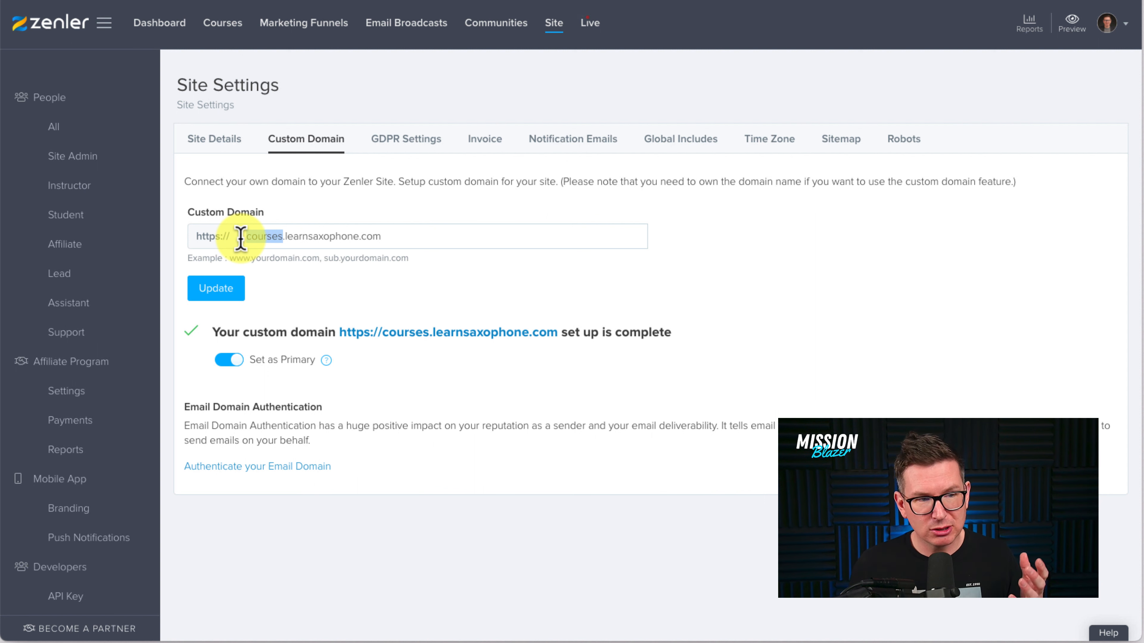
left_click(235, 145)
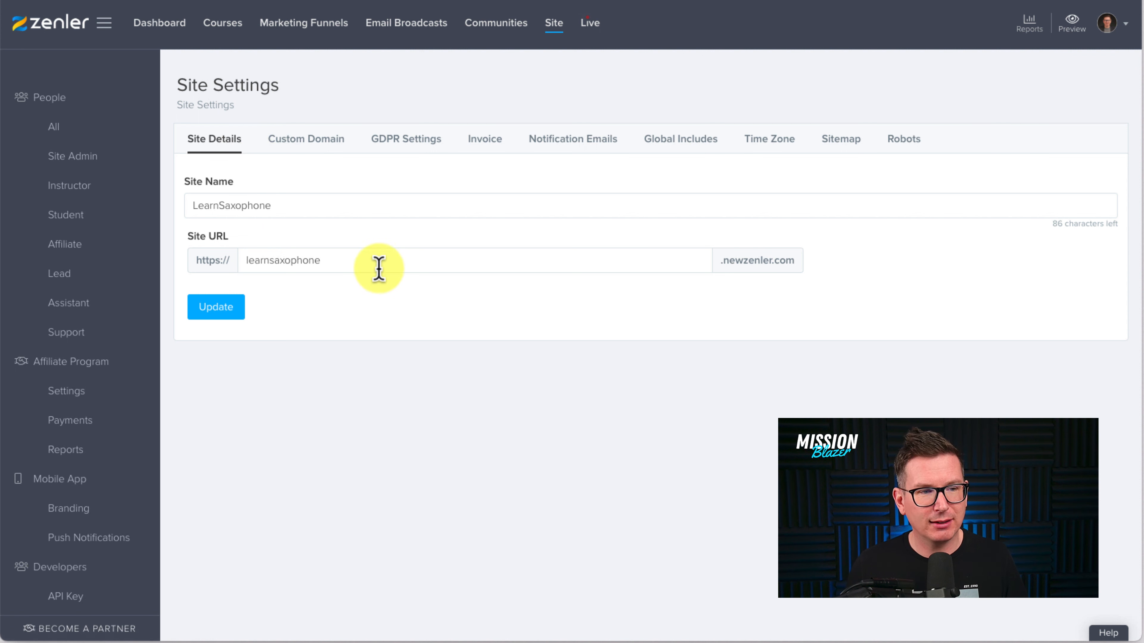
- Copy "learnsaxophone" from the Zenler site URL into the connection's Subdomain field and submit the Zenler connection
left_click_drag(339, 263, 237, 264)
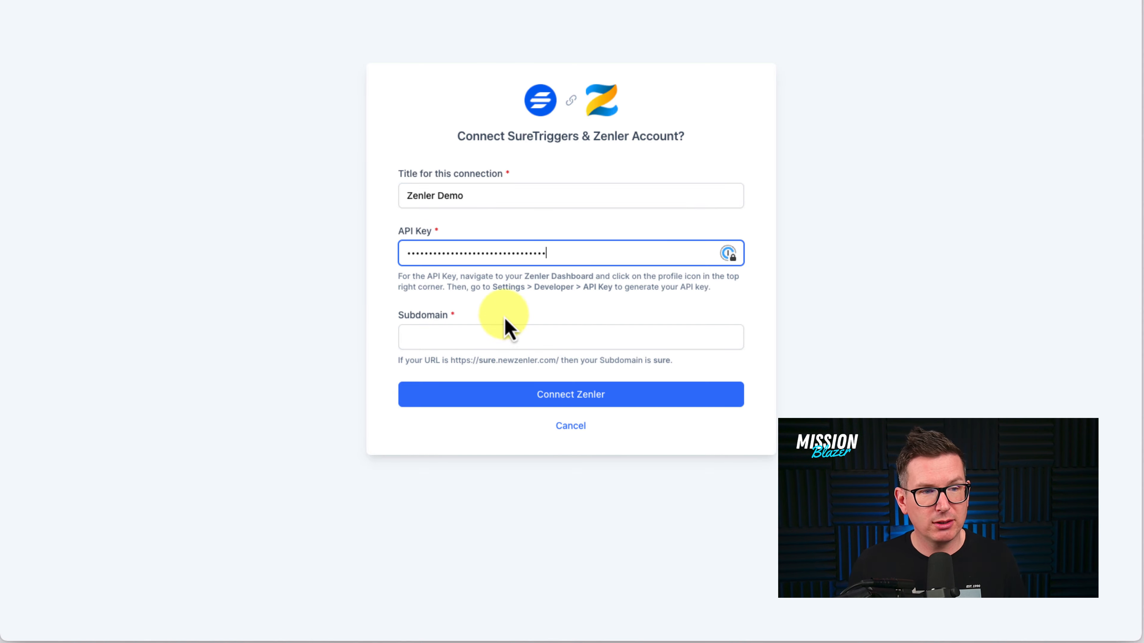
left_click(482, 335)
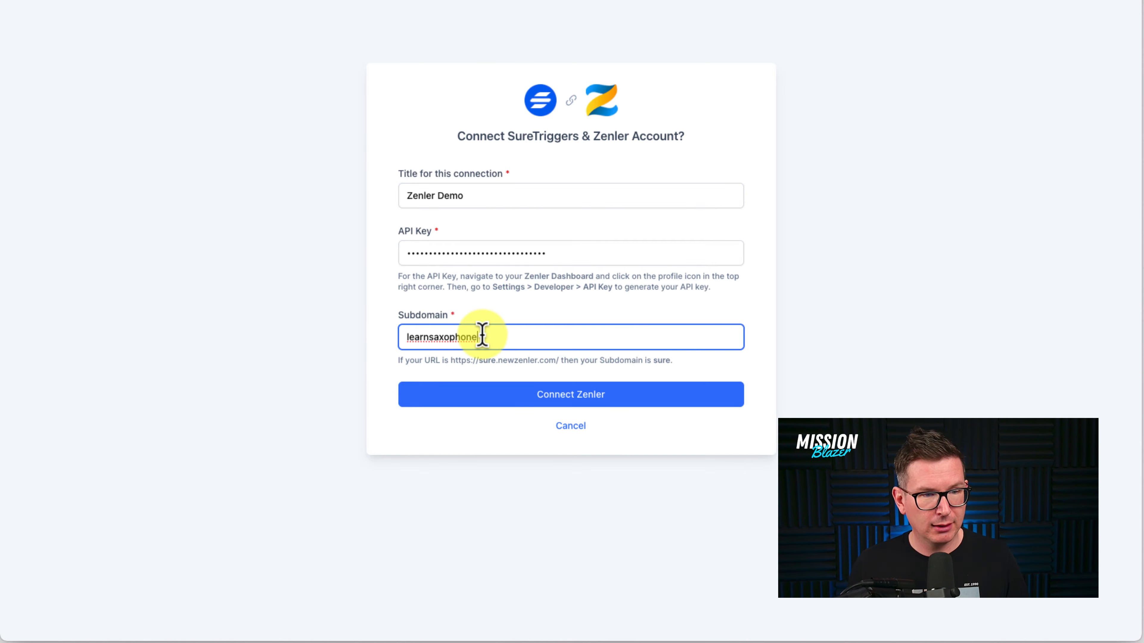
left_click(592, 407)
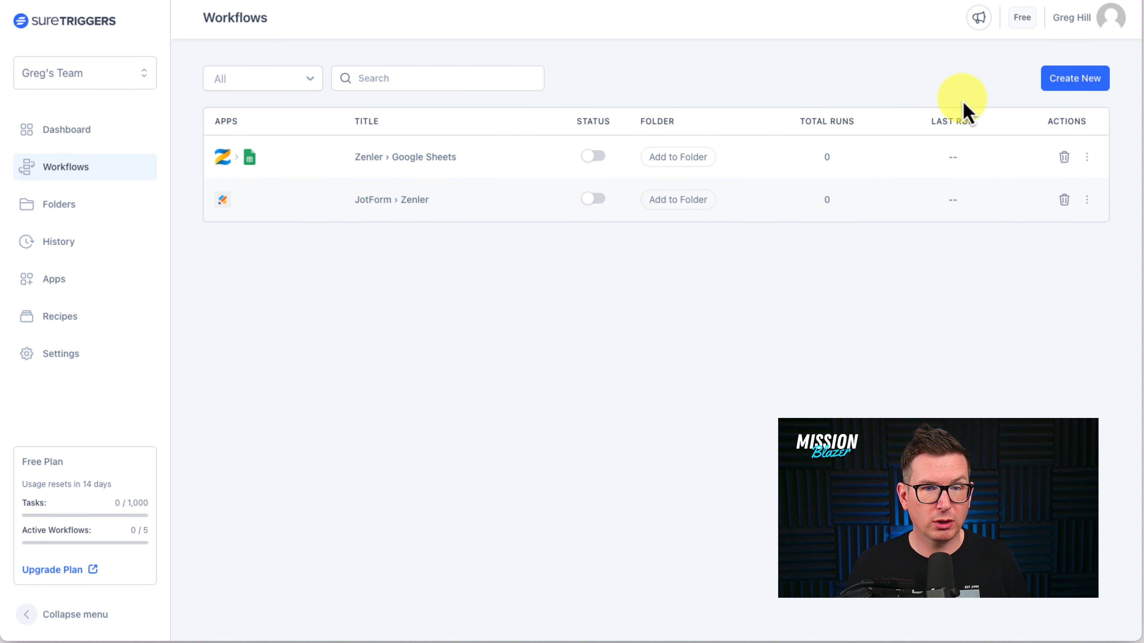
- Create a new workflow named "demo" and start building it
left_click(1076, 84)
type("dem")
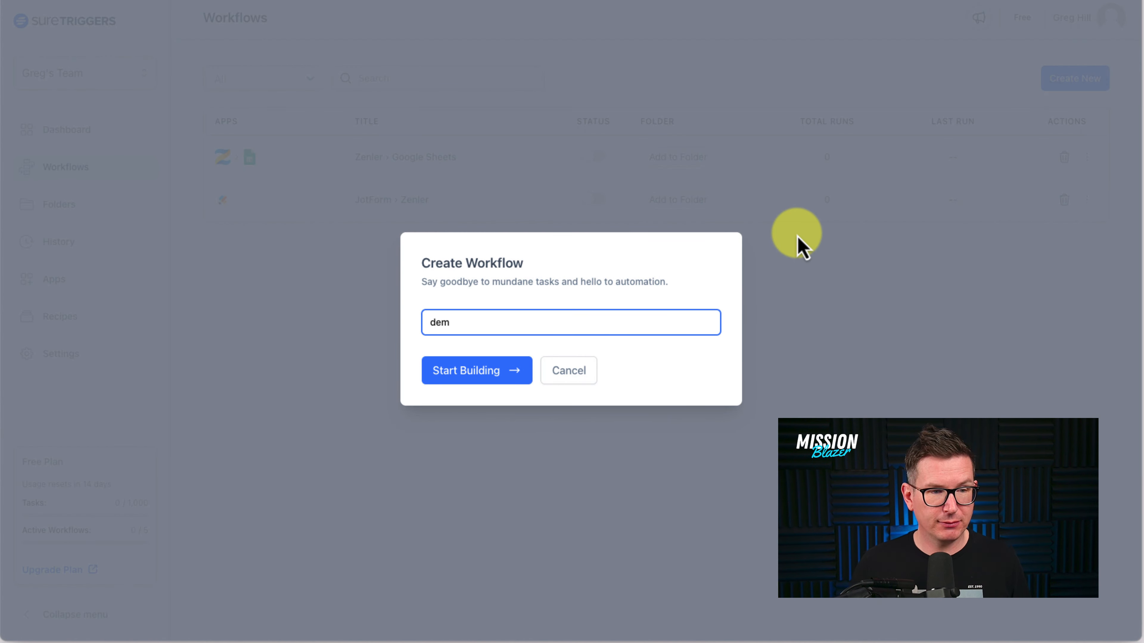
type("o")
left_click(508, 373)
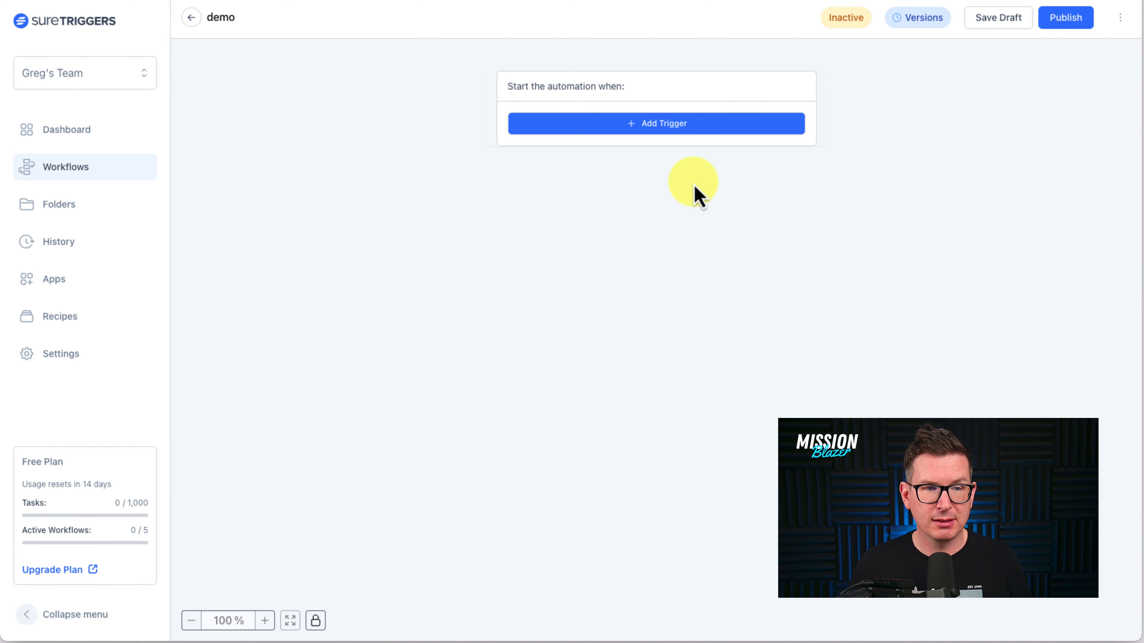
- Review the trigger events offered for Zenler in the demo workflow, and cancel without adding a trigger
left_click(695, 129)
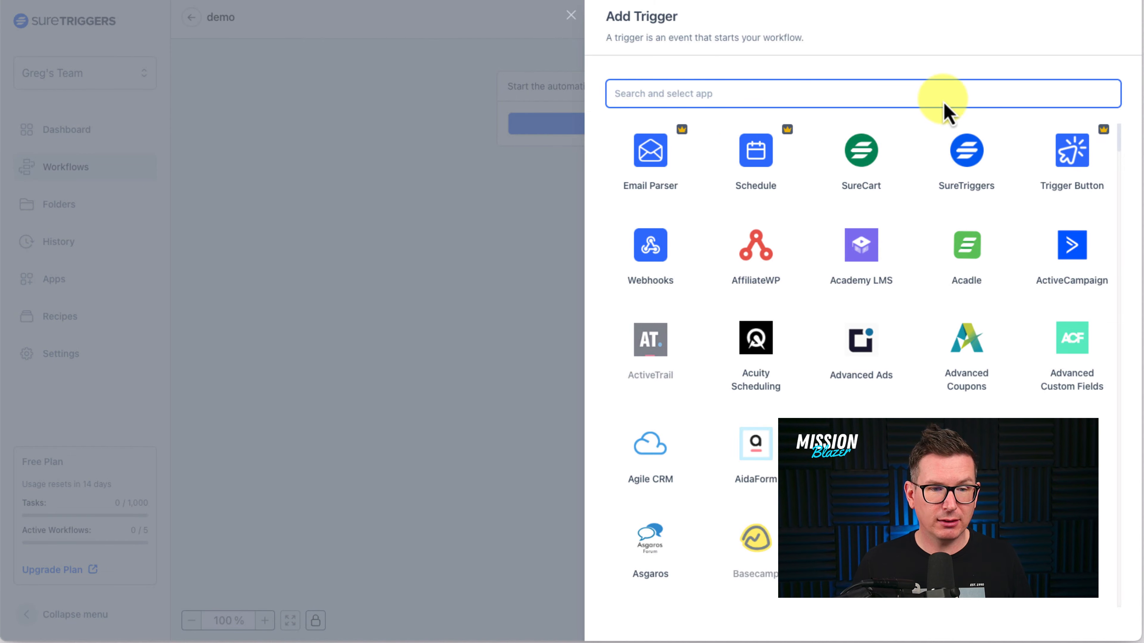
type("zenler")
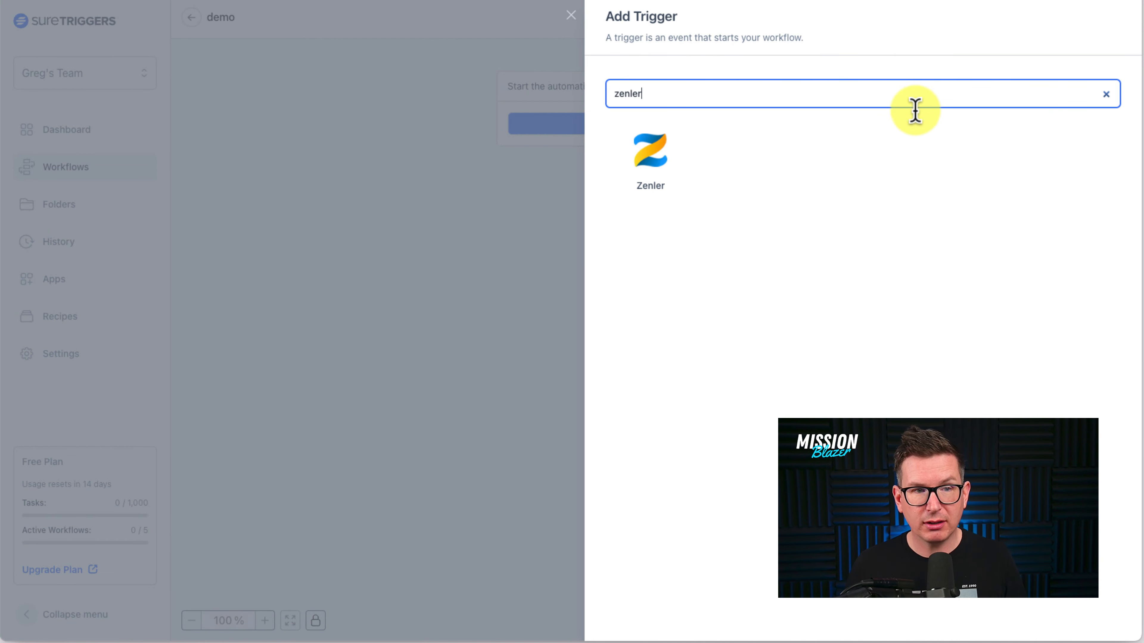
left_click(641, 156)
left_click(657, 165)
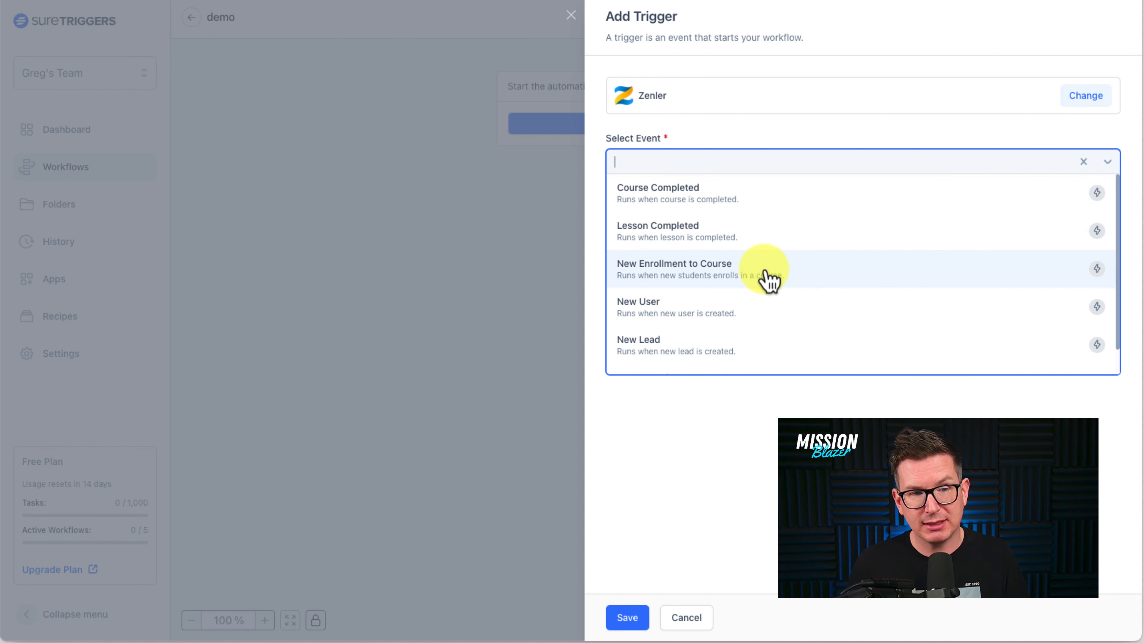
scroll(763, 349, "down", 1)
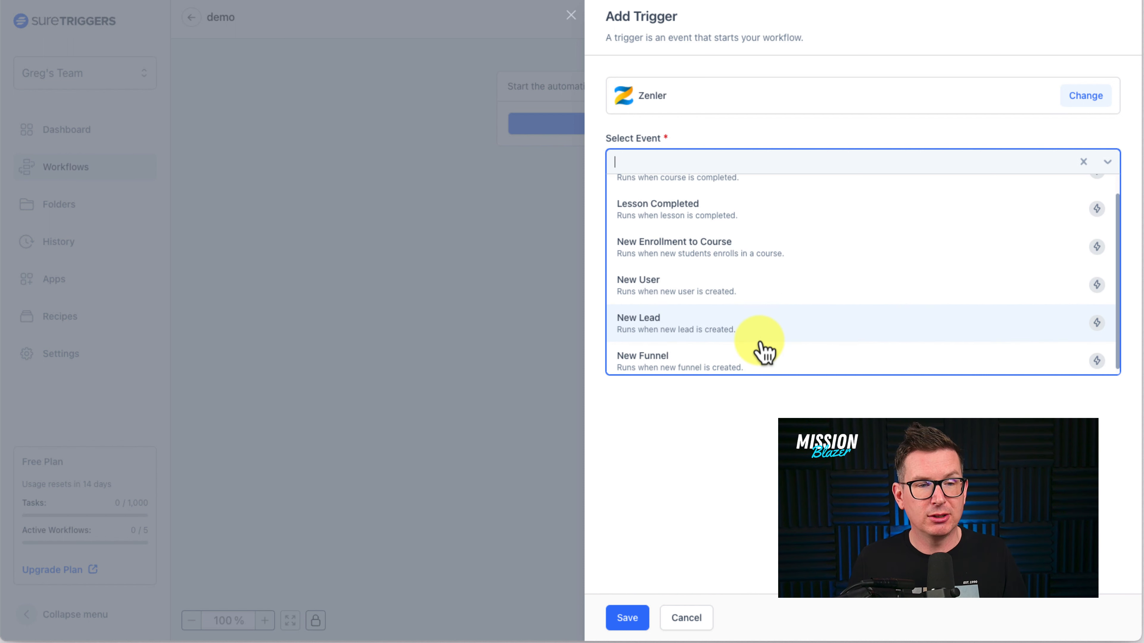
scroll(764, 352, "down", 1)
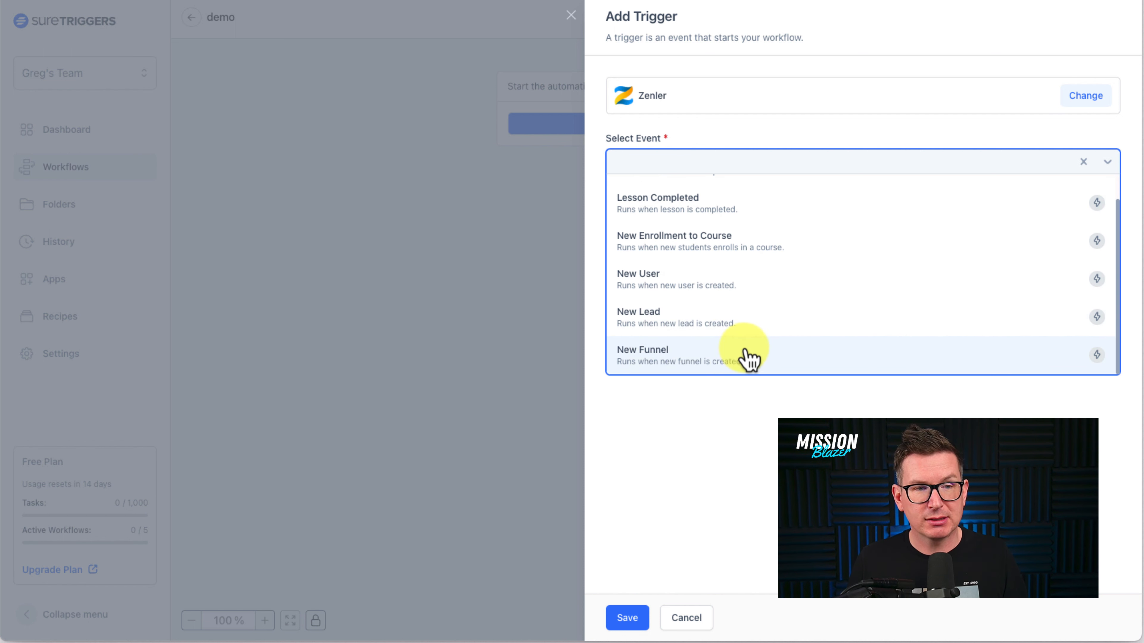
scroll(738, 311, "up", 2)
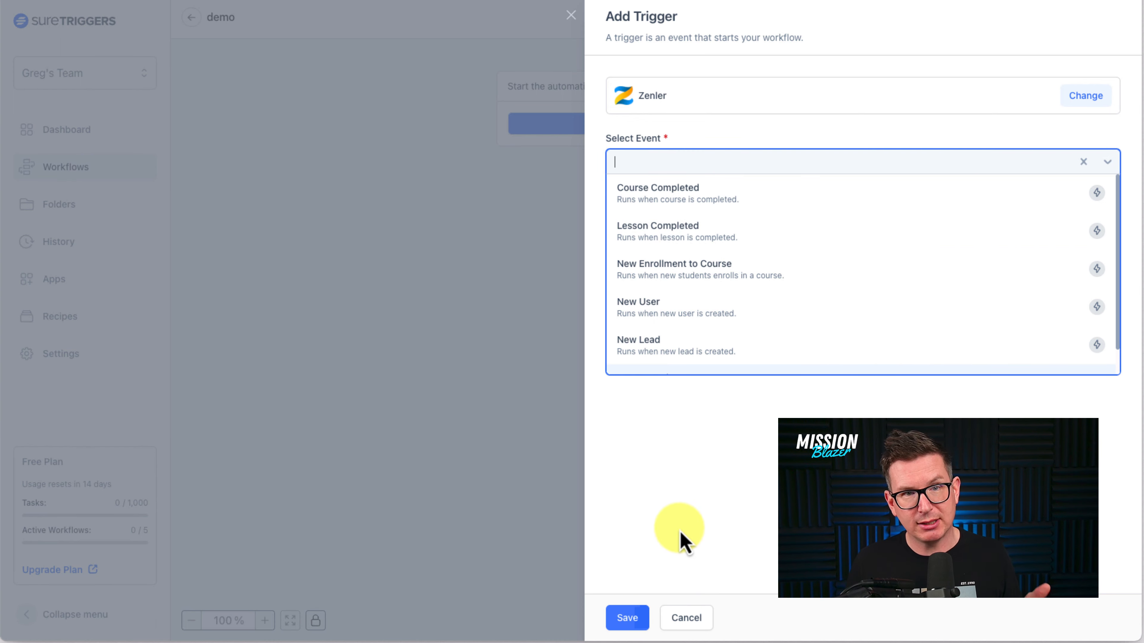
left_click(692, 620)
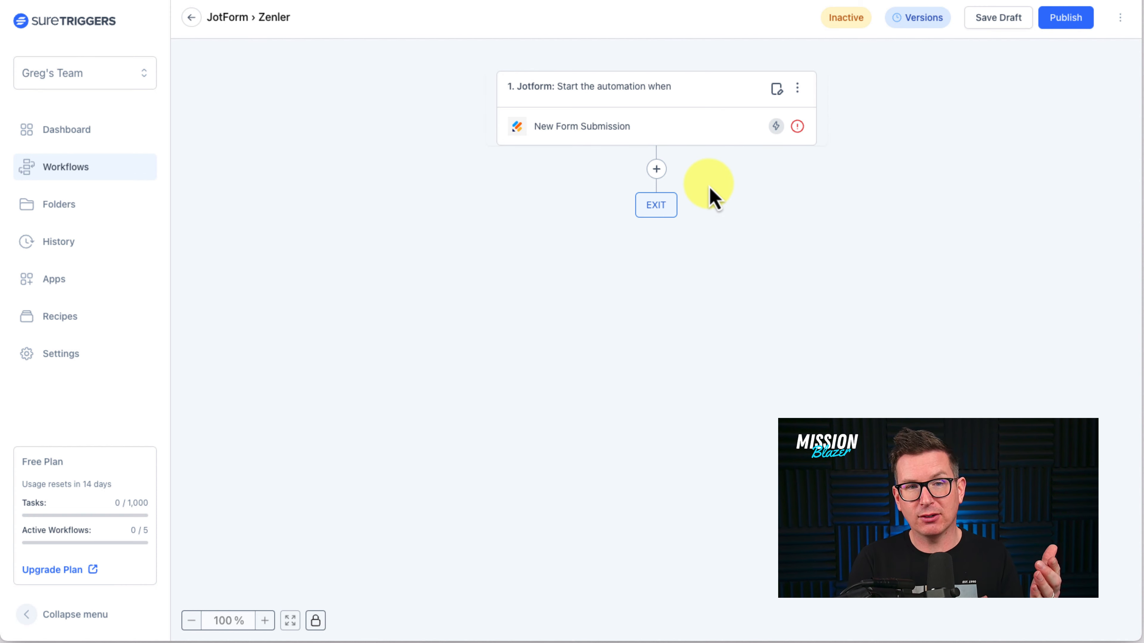
- Review the action events offered for Zenler in the JotForm › Zenler workflow, and cancel without adding an action
left_click(657, 172)
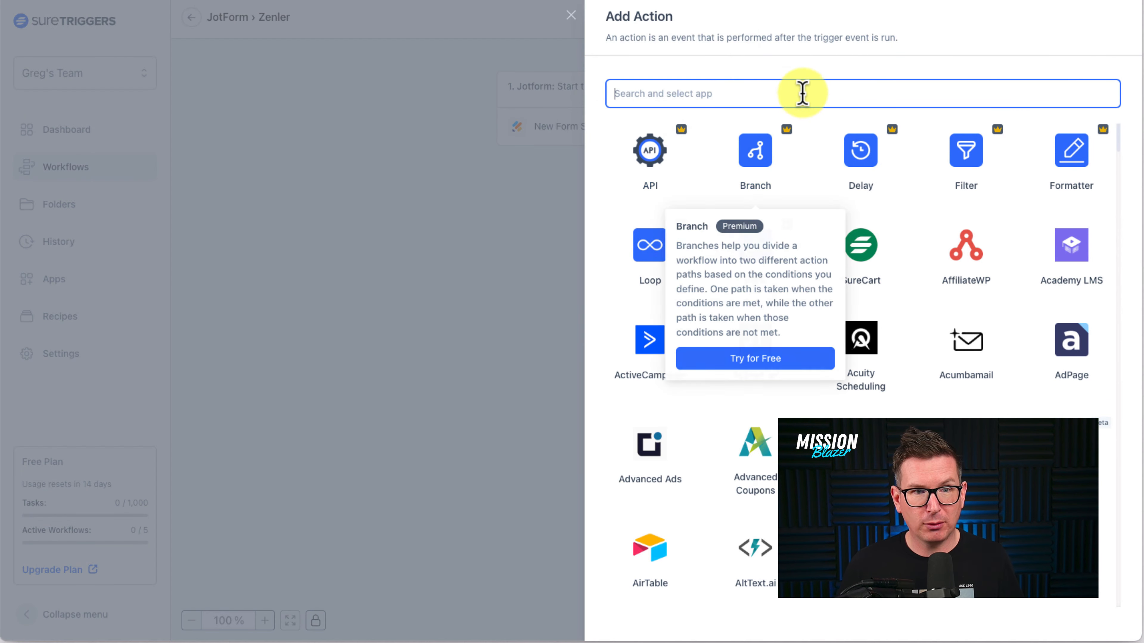
type("zenl")
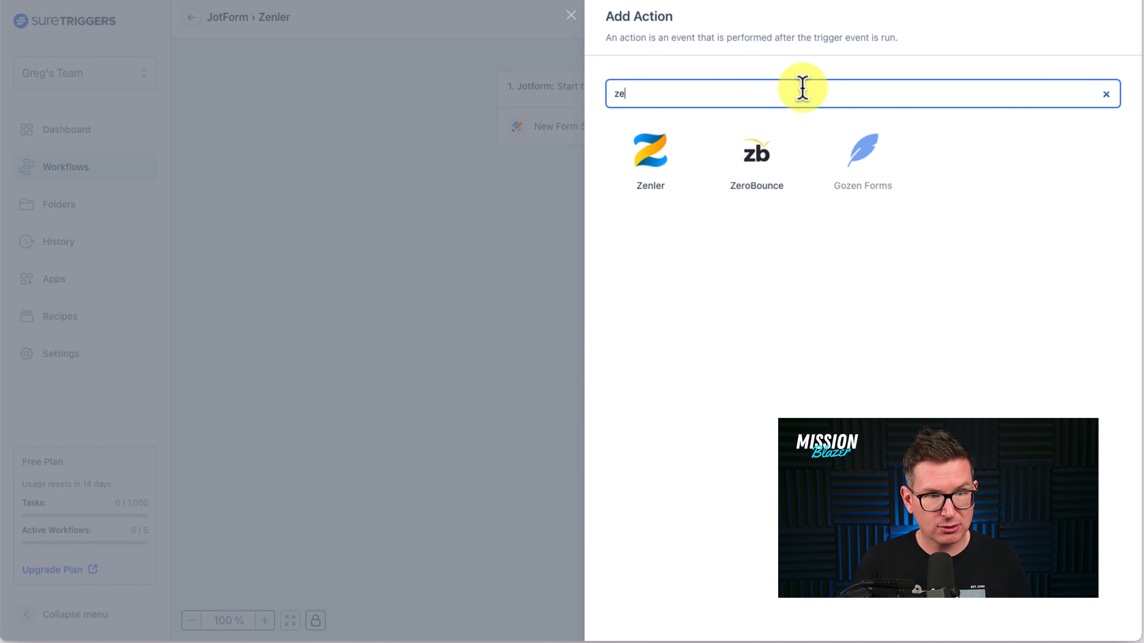
left_click(656, 176)
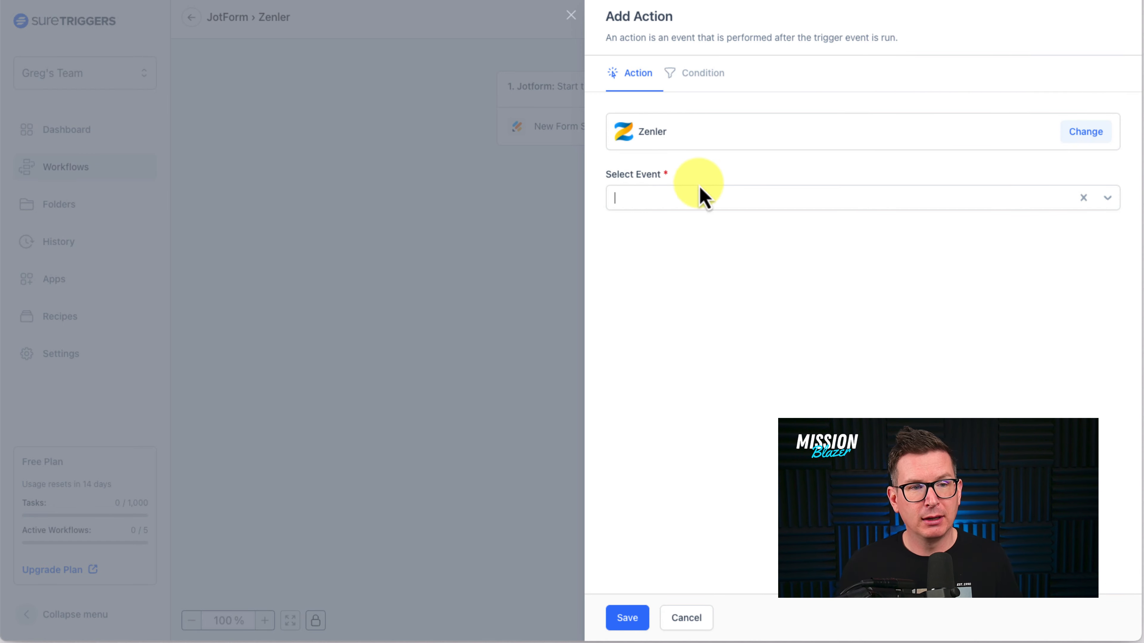
left_click(744, 203)
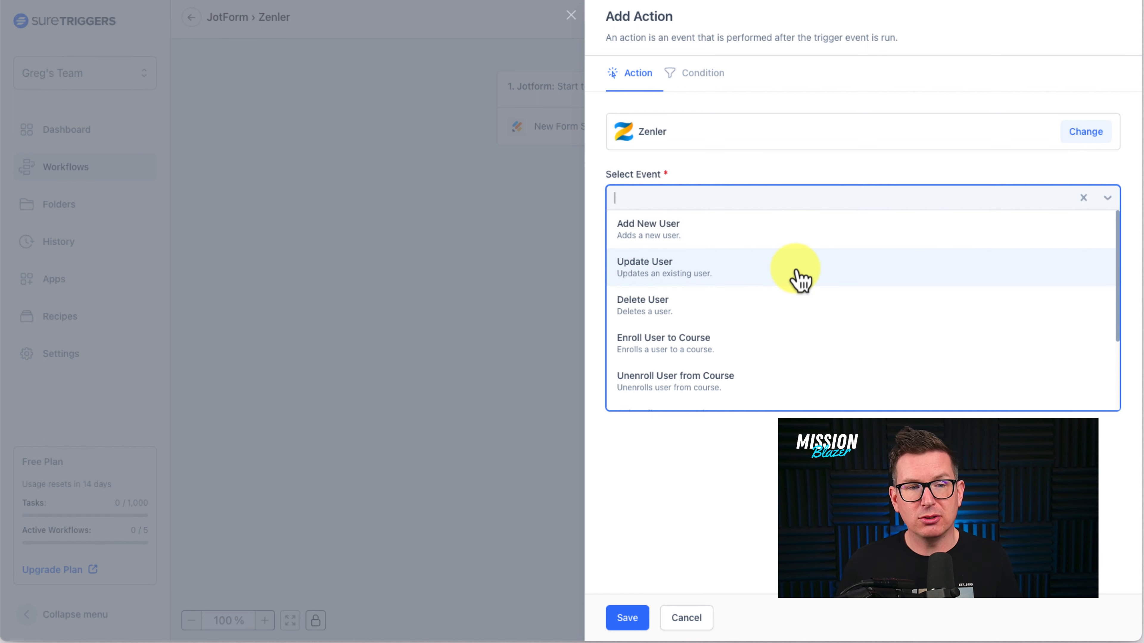
scroll(799, 279, "down", 1)
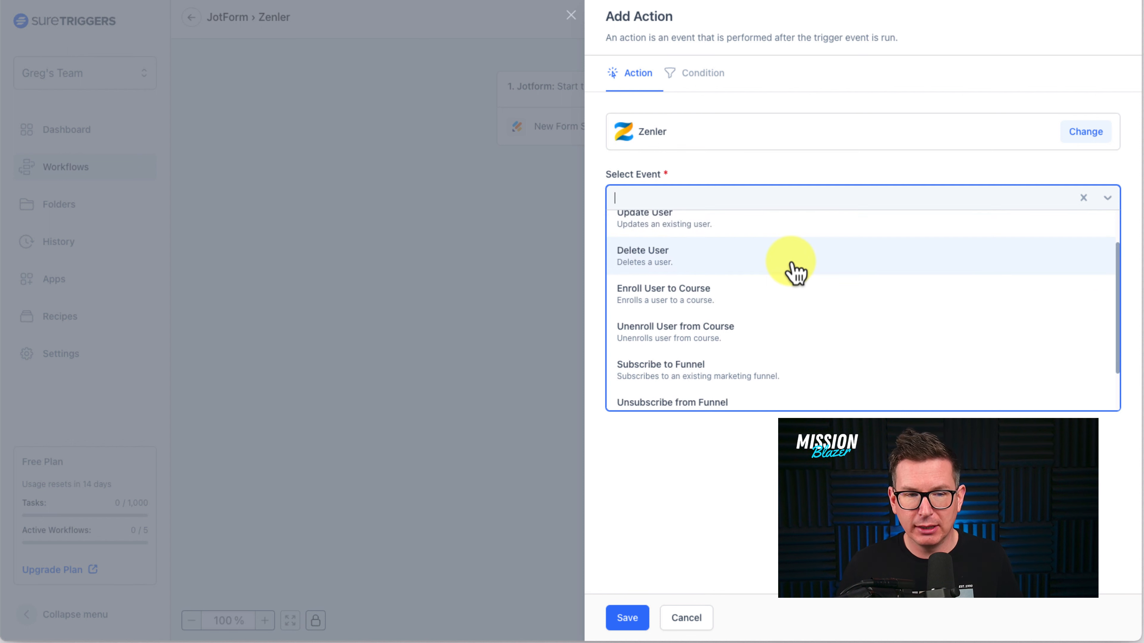
scroll(796, 274, "down", 1)
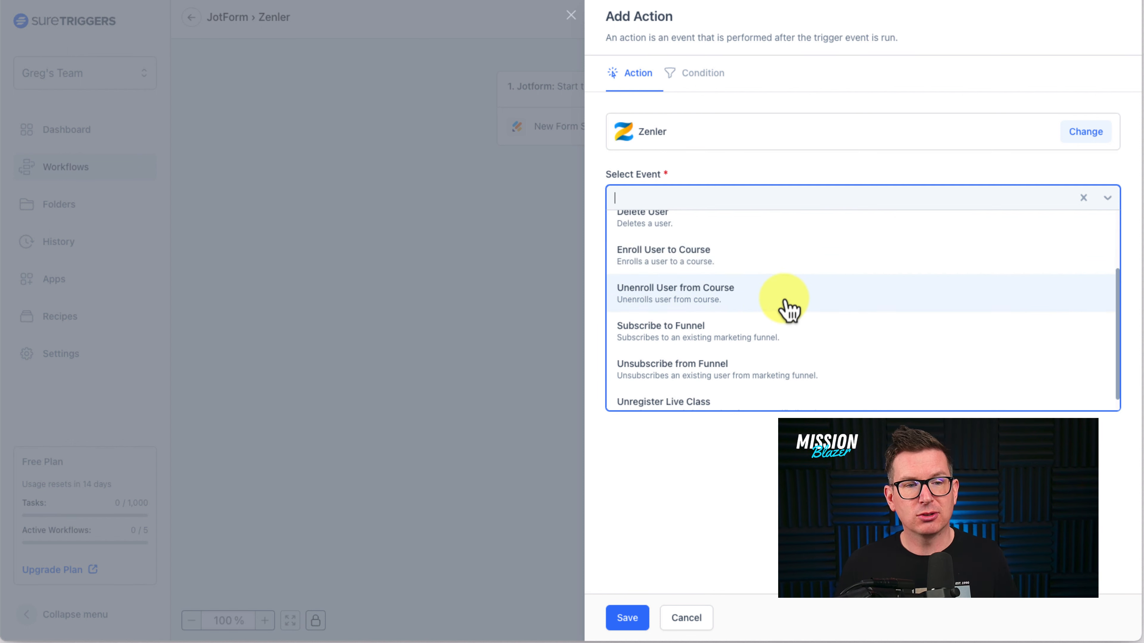
scroll(789, 307, "down", 1)
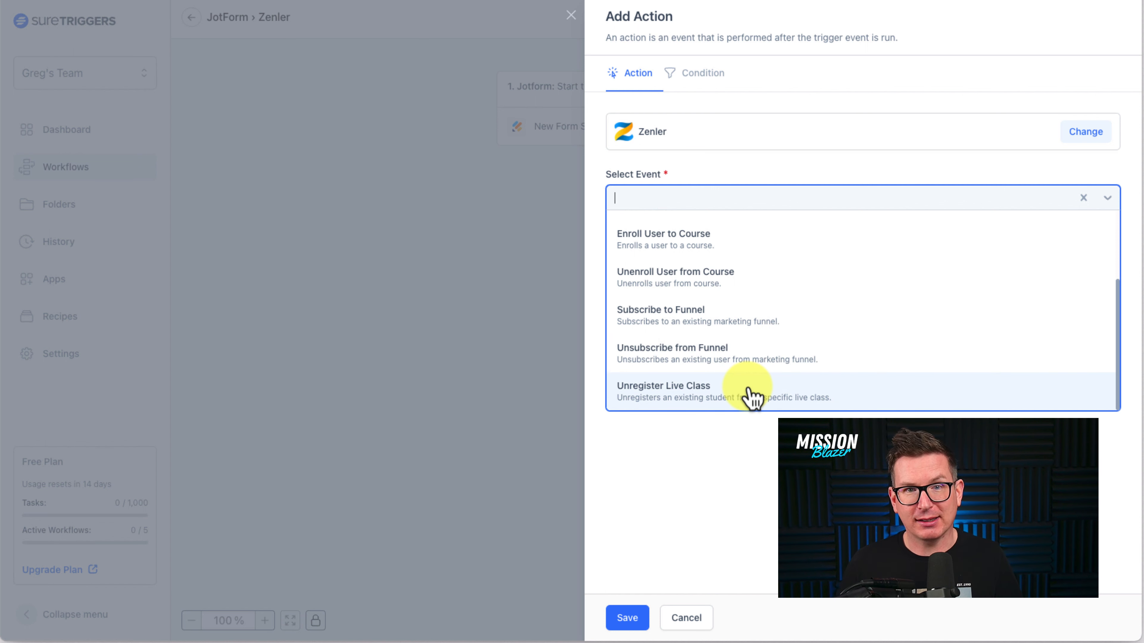
scroll(829, 281, "up", 3)
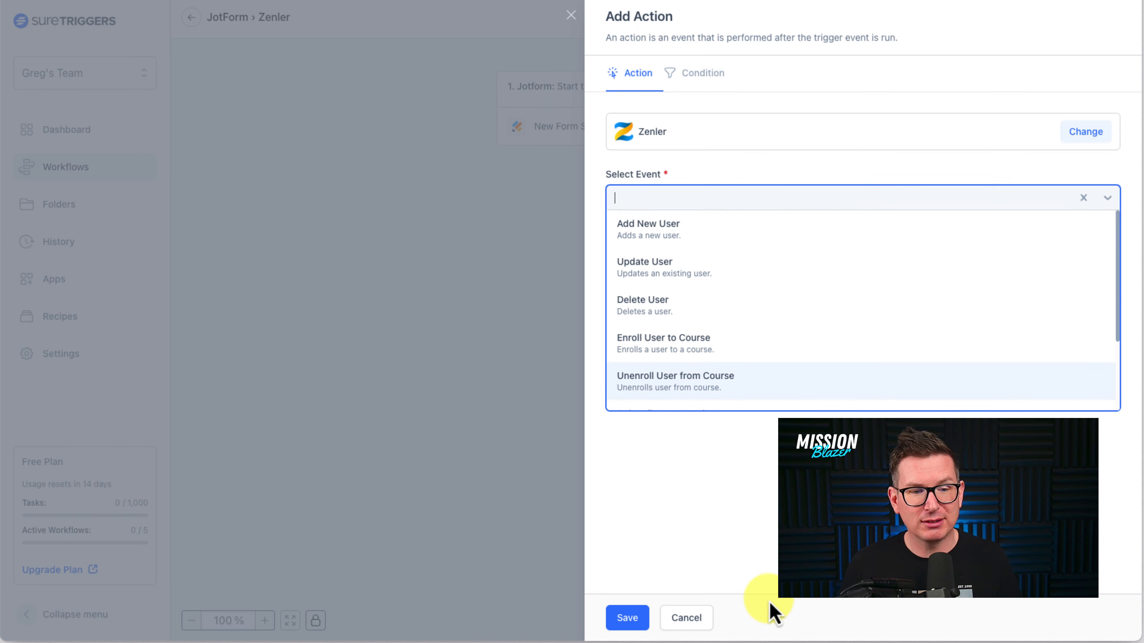
left_click(700, 624)
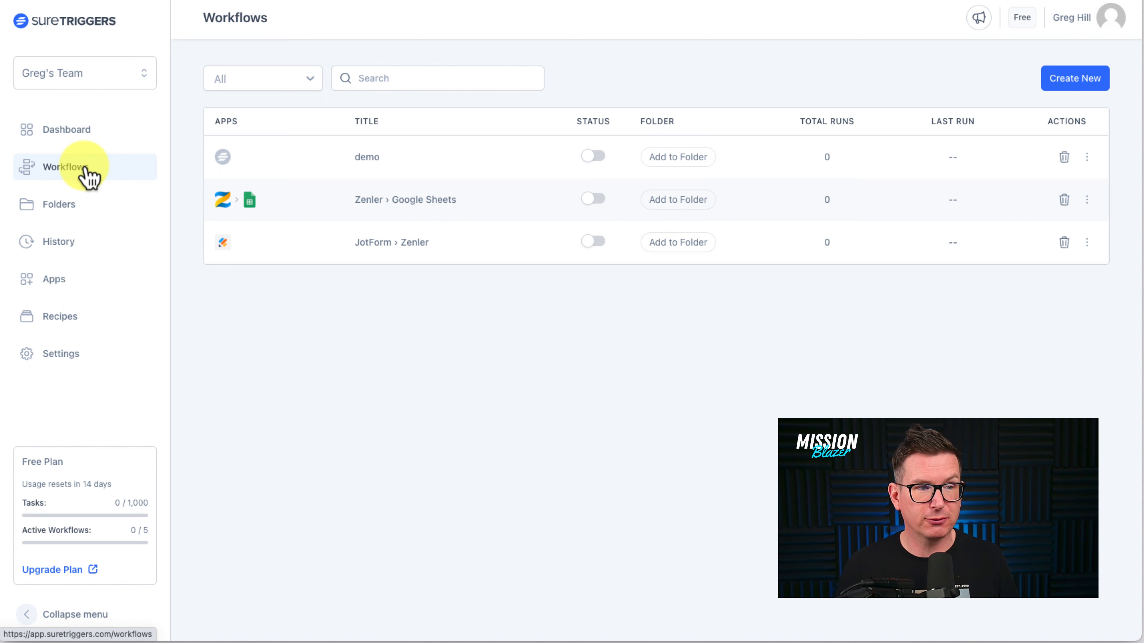
- Open the Zenler › Google Sheets workflow and search for Slack as an additional action
left_click(445, 201)
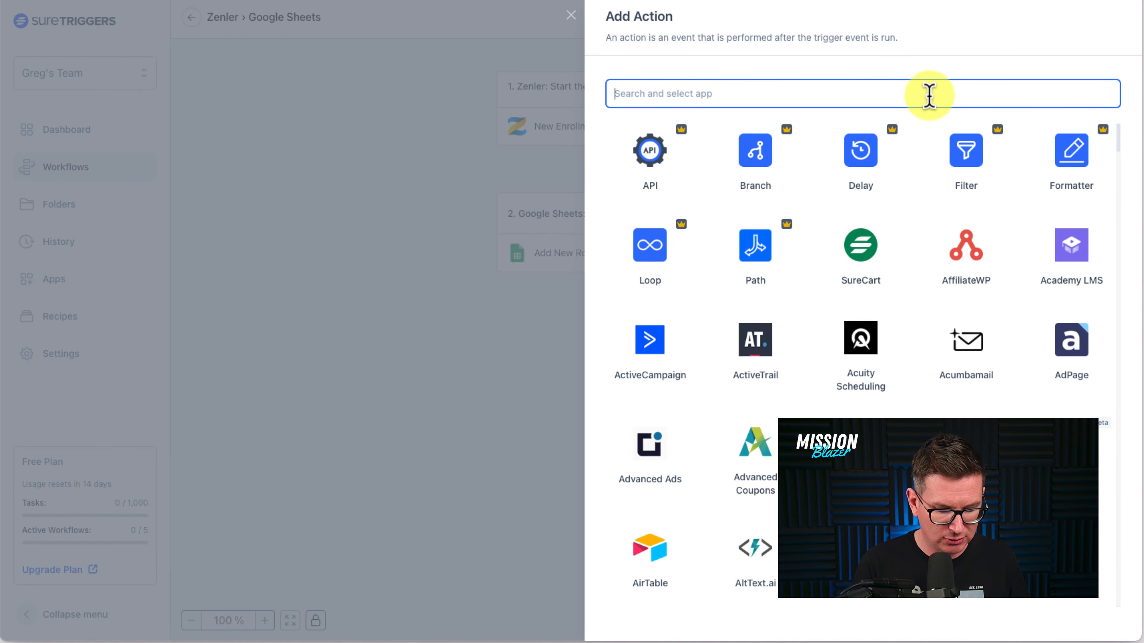
type("slack")
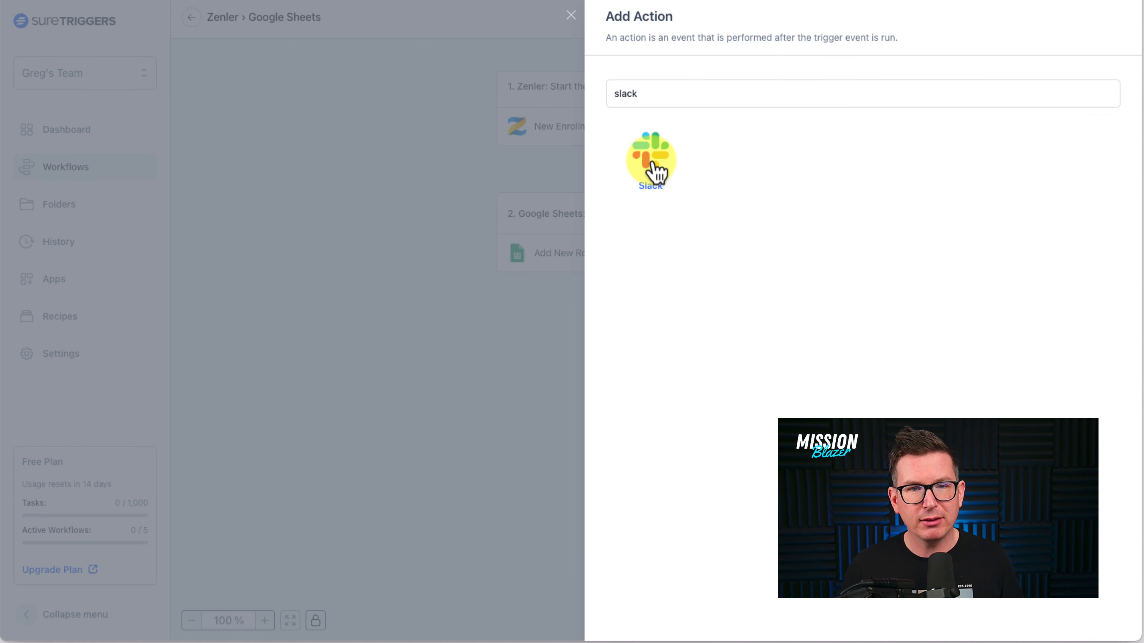